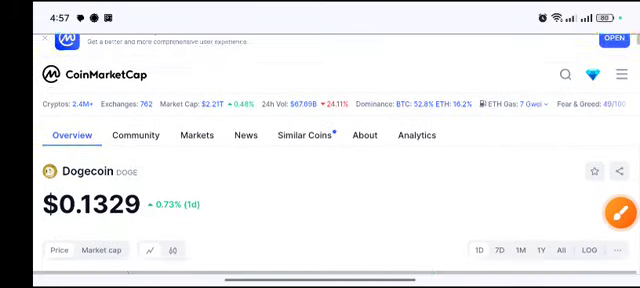
scroll(320, 160, down, 3)
scroll(320, 160, up, 2)
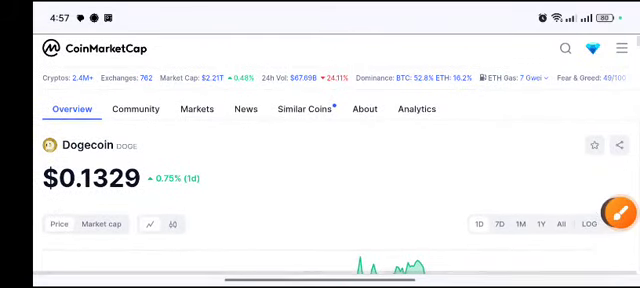
click(619, 212)
drag(253, 167, 243, 190)
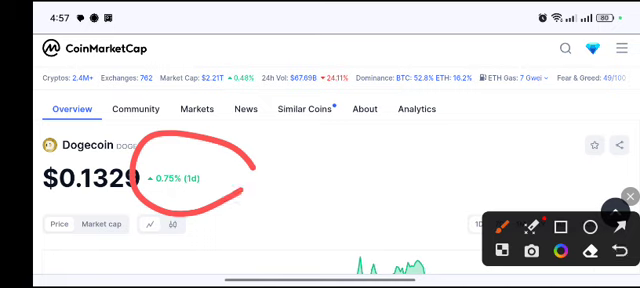
click(629, 195)
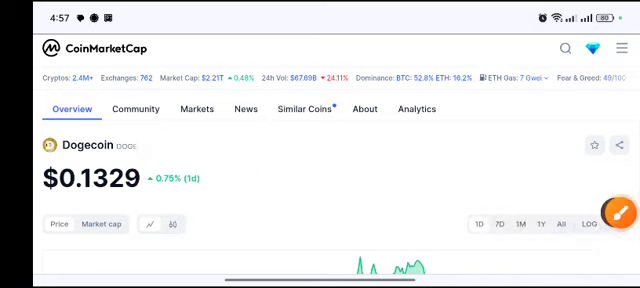
scroll(320, 160, down, 2)
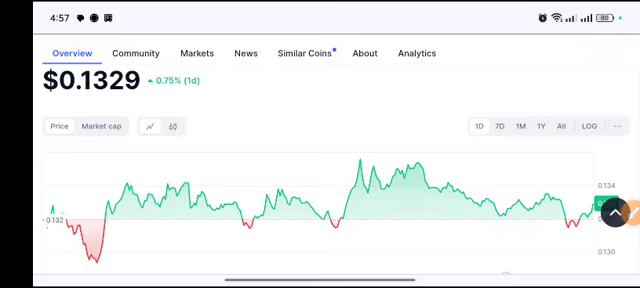
scroll(320, 160, down, 2)
scroll(320, 160, down, 3)
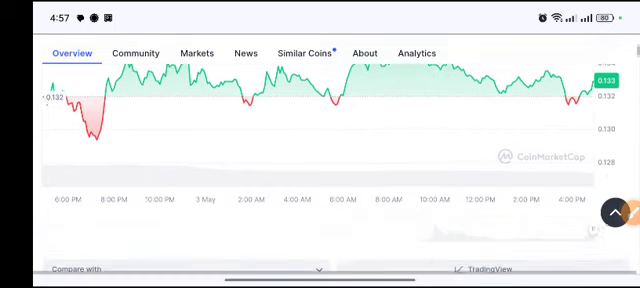
scroll(320, 160, down, 3)
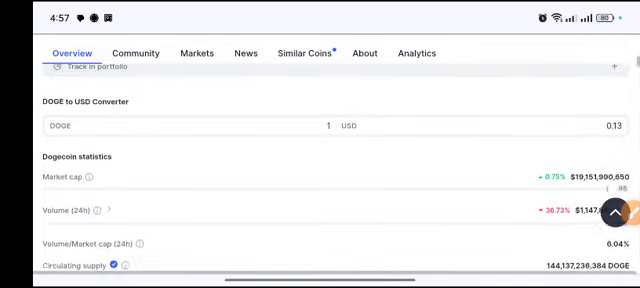
click(614, 212)
drag(590, 112, 630, 178)
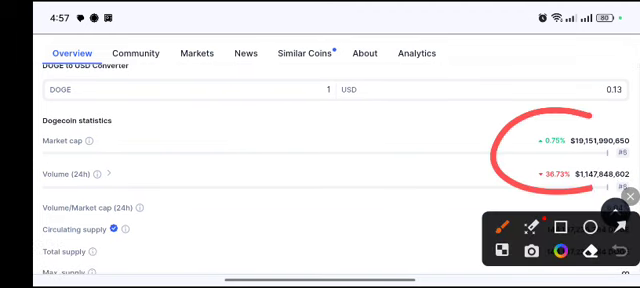
drag(313, 236, 487, 177)
drag(443, 172, 487, 178)
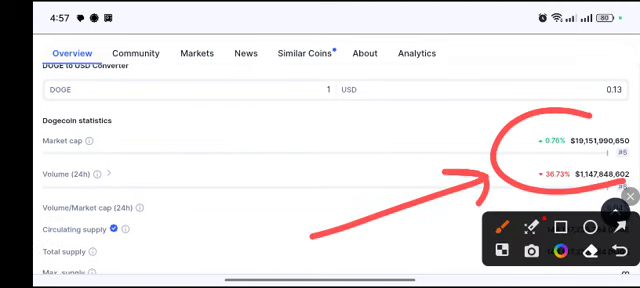
click(631, 196)
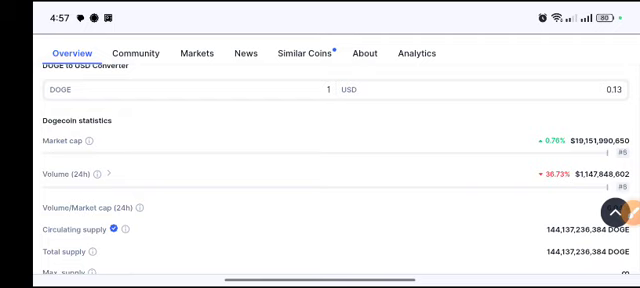
click(628, 212)
drag(570, 108, 628, 142)
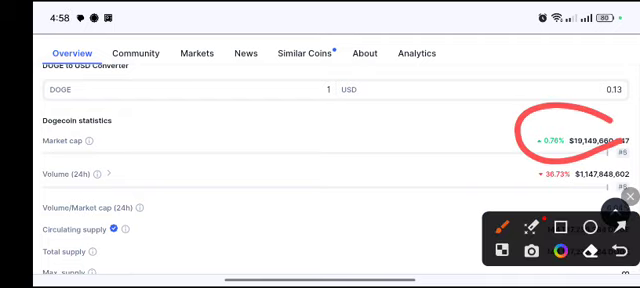
click(631, 196)
scroll(320, 160, up, 10)
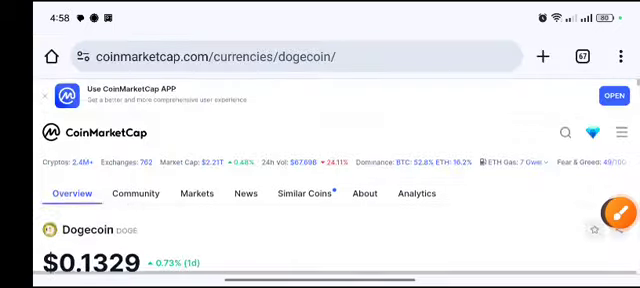
scroll(320, 160, down, 2)
scroll(320, 160, down, 2)
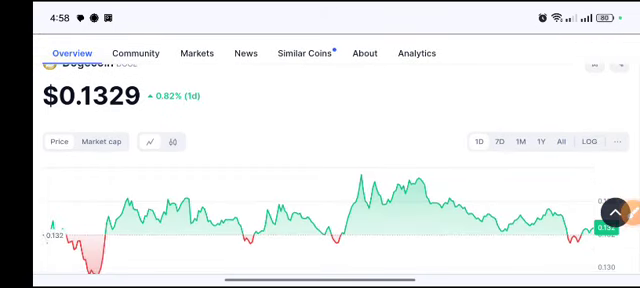
click(628, 212)
drag(269, 114, 216, 110)
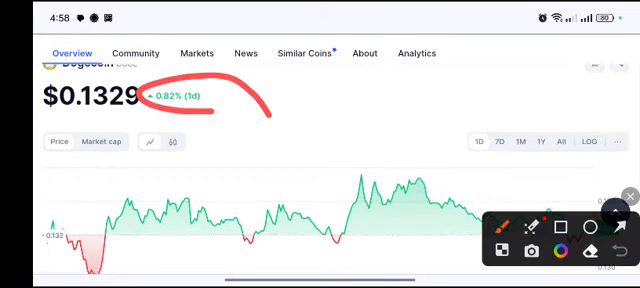
click(630, 196)
scroll(320, 160, down, 2)
scroll(320, 160, down, 1)
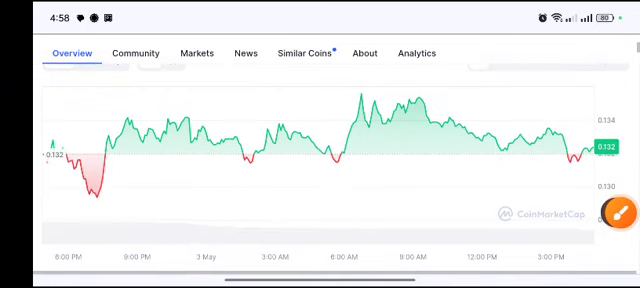
click(620, 212)
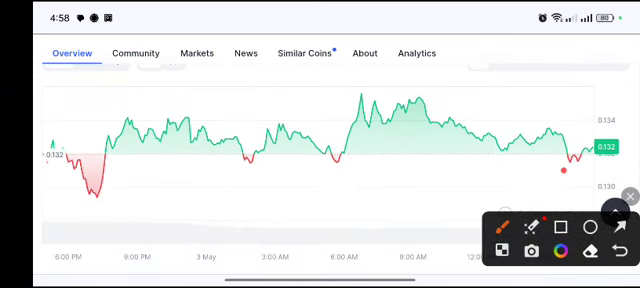
drag(564, 170, 562, 150)
click(630, 196)
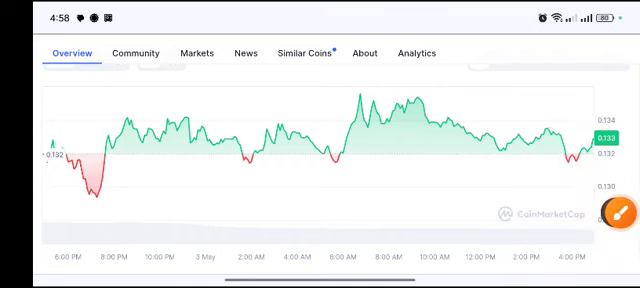
click(620, 212)
mouse_move(565, 157)
mouse_down()
mouse_move(600, 143)
mouse_move(590, 70)
mouse_move(585, 78)
mouse_up()
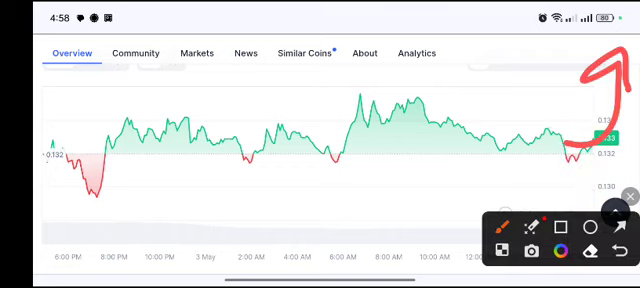
click(630, 196)
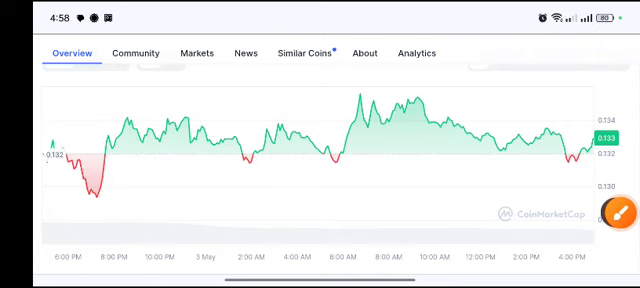
scroll(320, 150, down, 2)
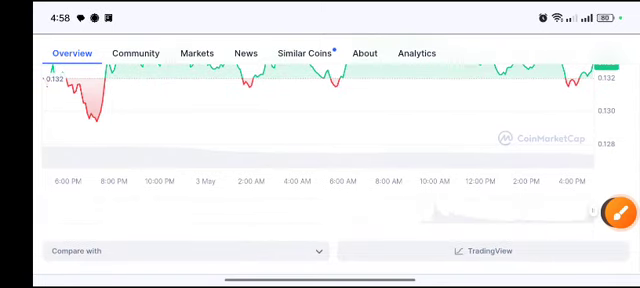
scroll(320, 150, up, 3)
scroll(320, 150, down, 2)
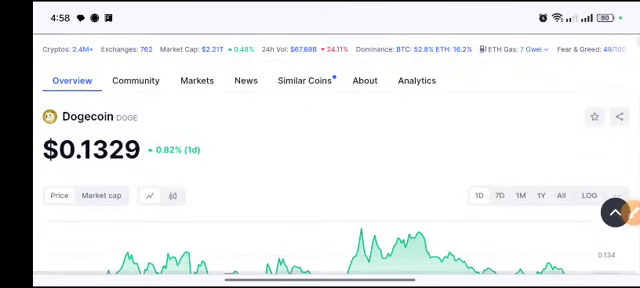